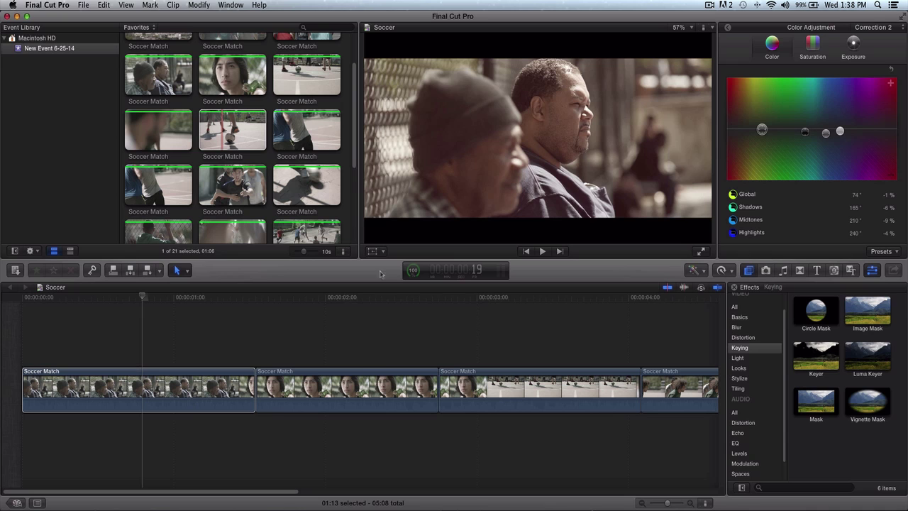
# Play back the warm opening Soccer Match clip and copy it.
pyautogui.press('c')
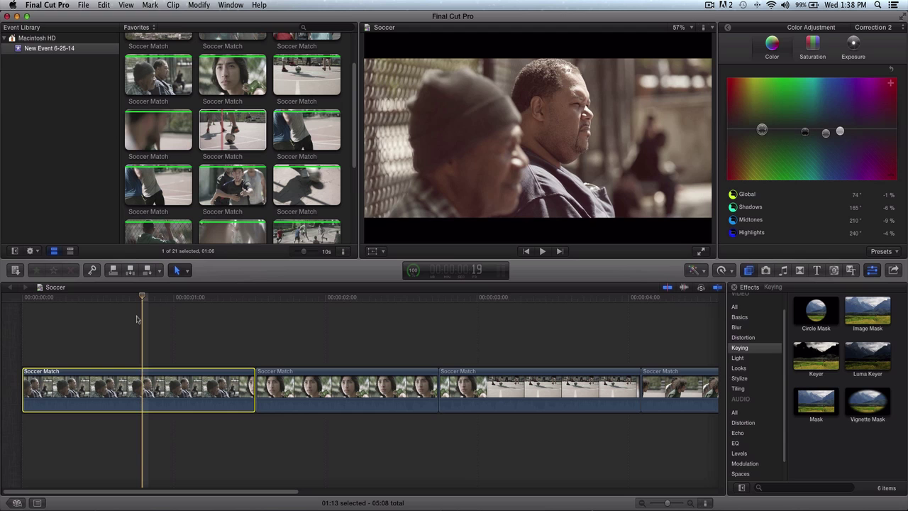
pyautogui.press('space')
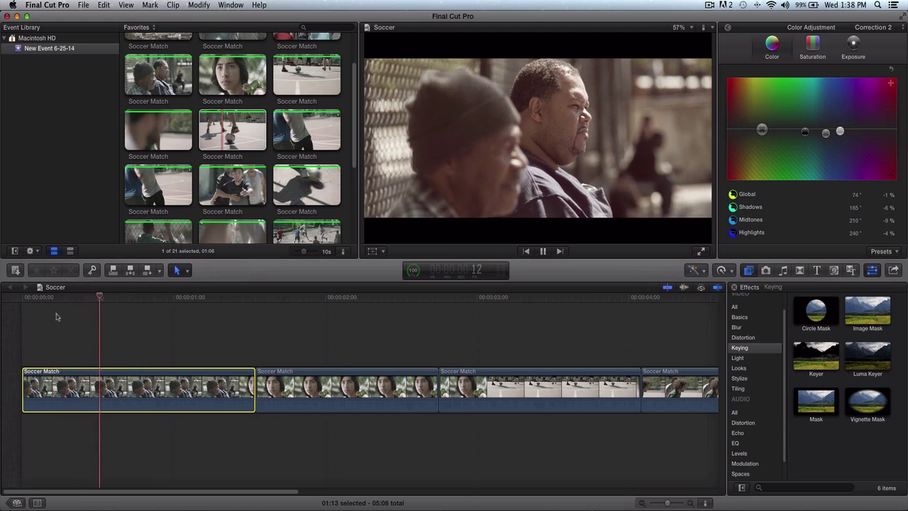
pyautogui.press('space')
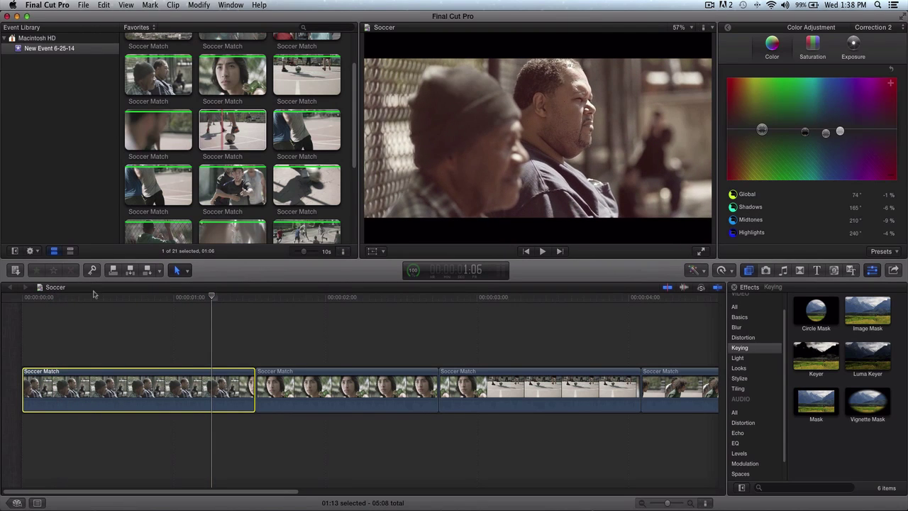
pyautogui.click(93, 294)
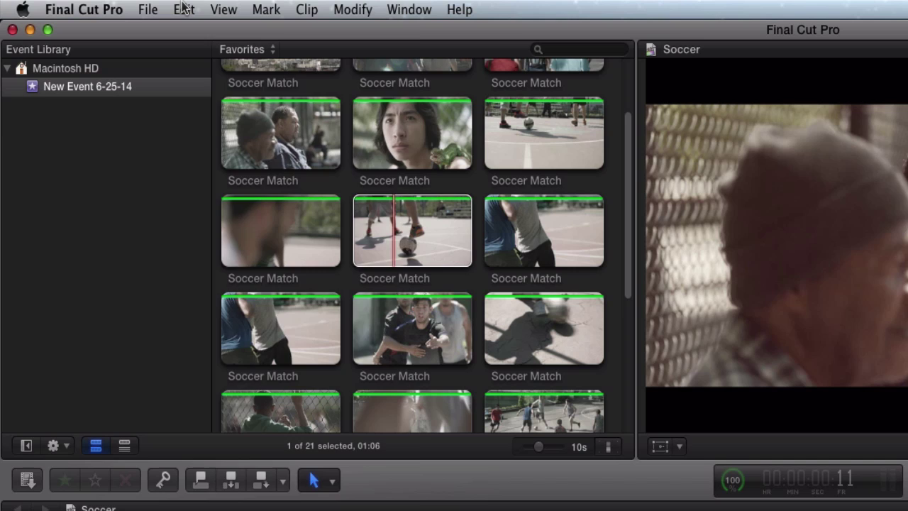
pyautogui.click(183, 9)
pyautogui.click(197, 93)
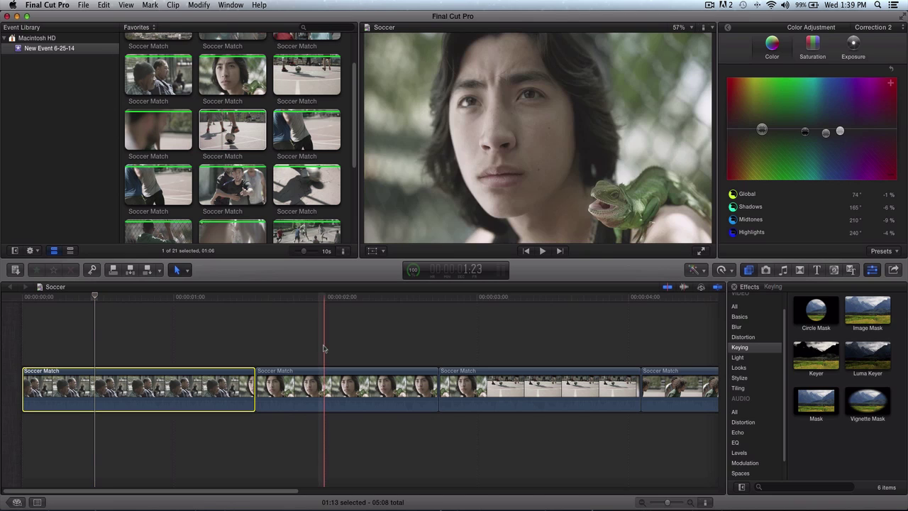
# Compare against the opening clip's grade, then select the boy-with-iguana clip as paste target.
pyautogui.click(324, 380)
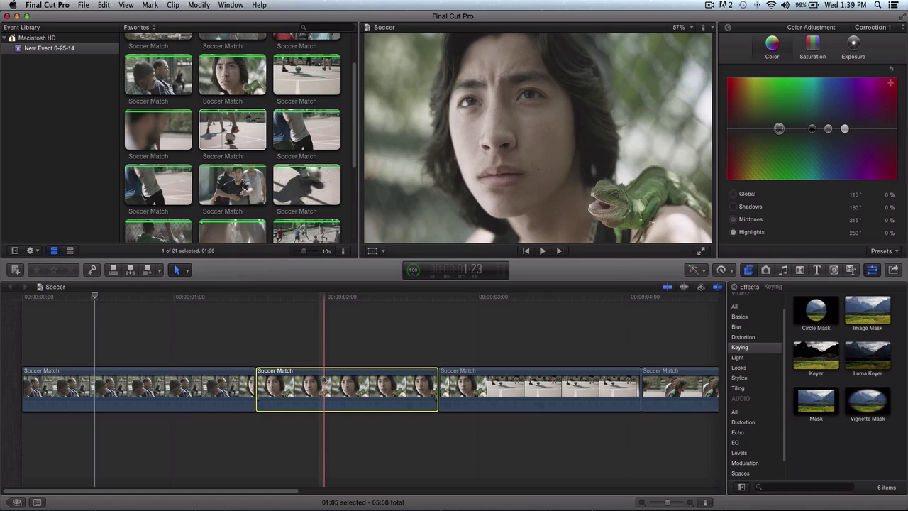
pyautogui.click(163, 386)
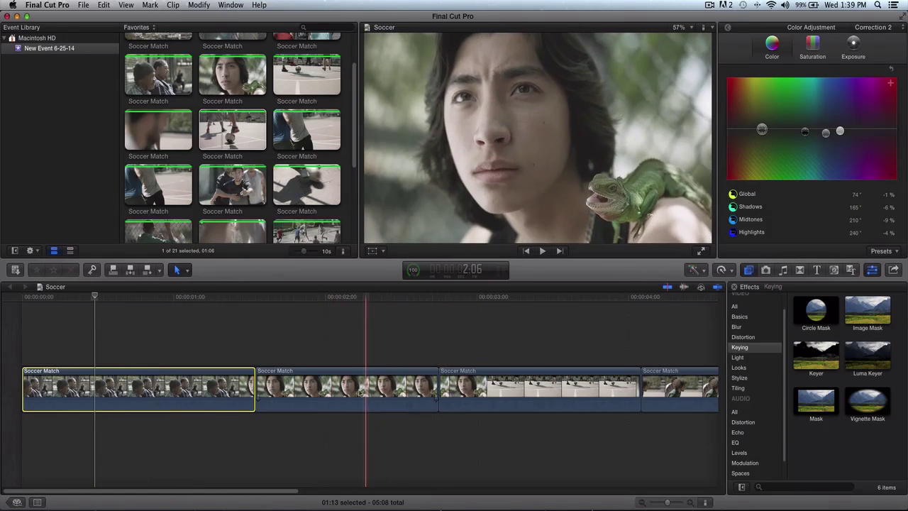
pyautogui.click(351, 383)
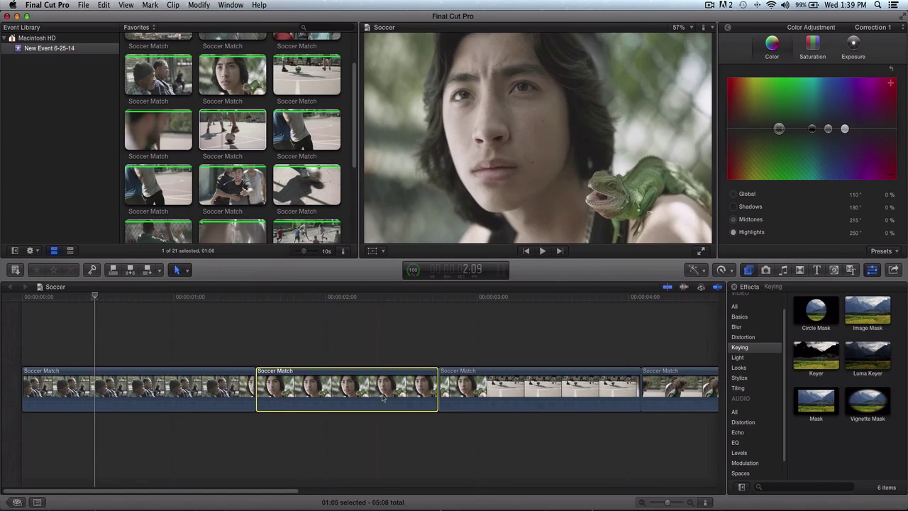
pyautogui.click(305, 390)
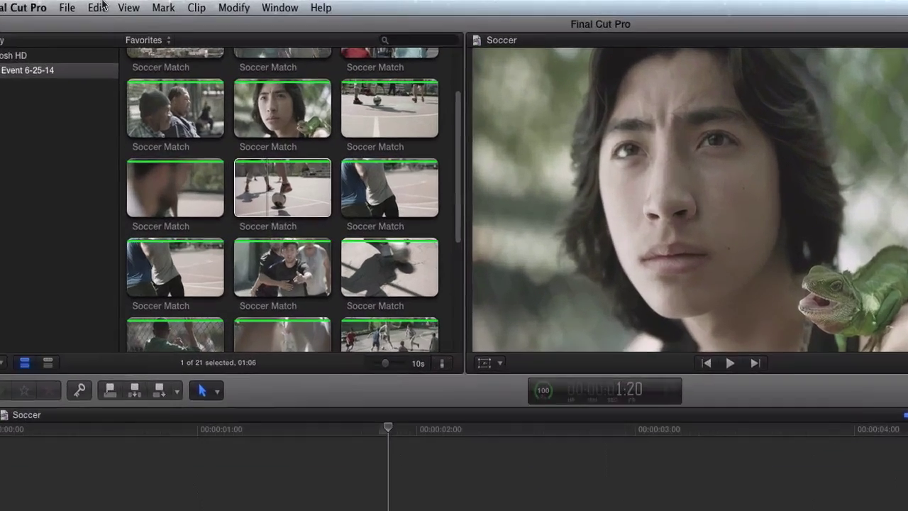
pyautogui.click(103, 5)
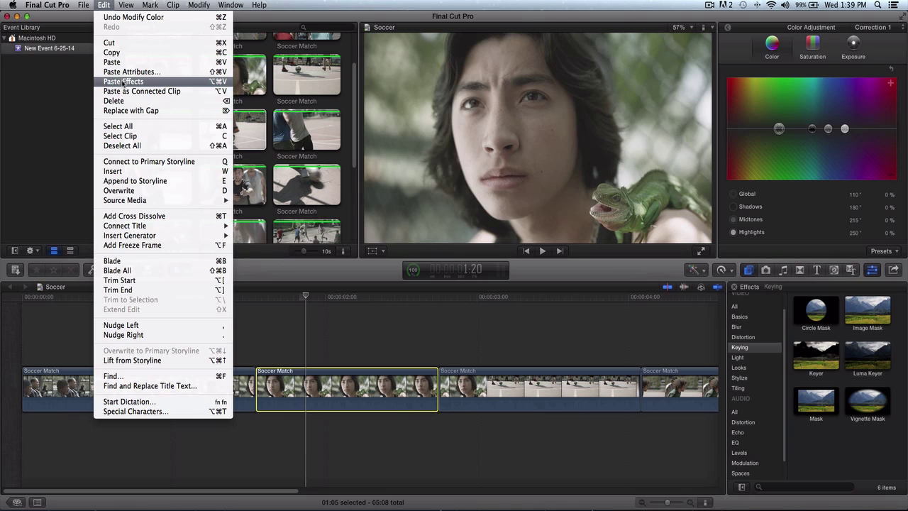
pyautogui.click(123, 82)
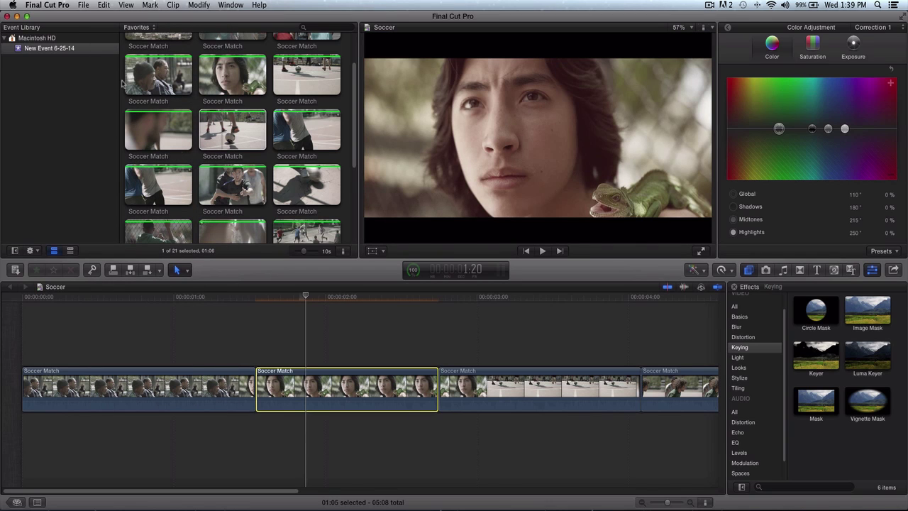
pyautogui.click(203, 372)
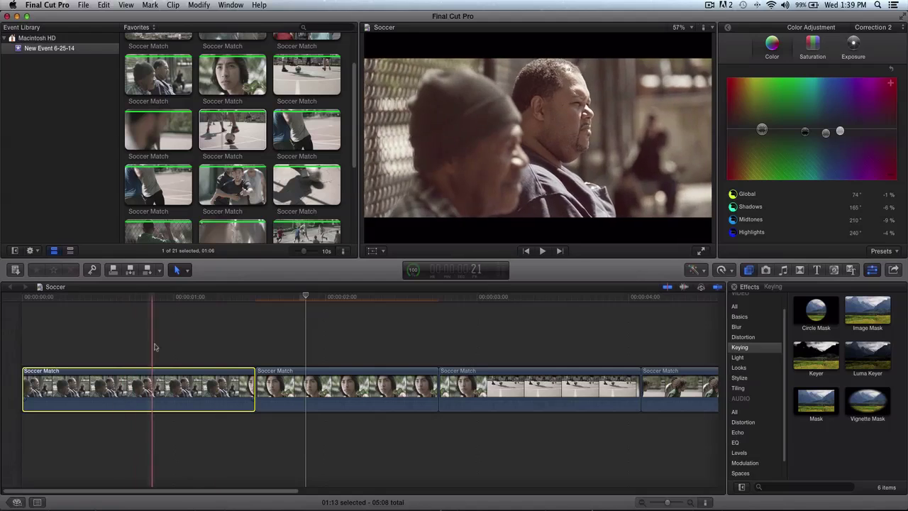
pyautogui.click(305, 396)
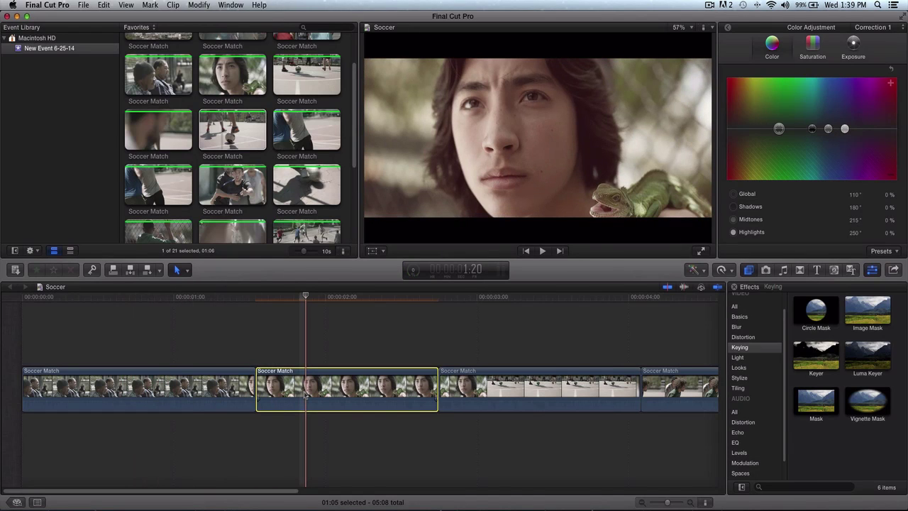
pyautogui.press('super+z')
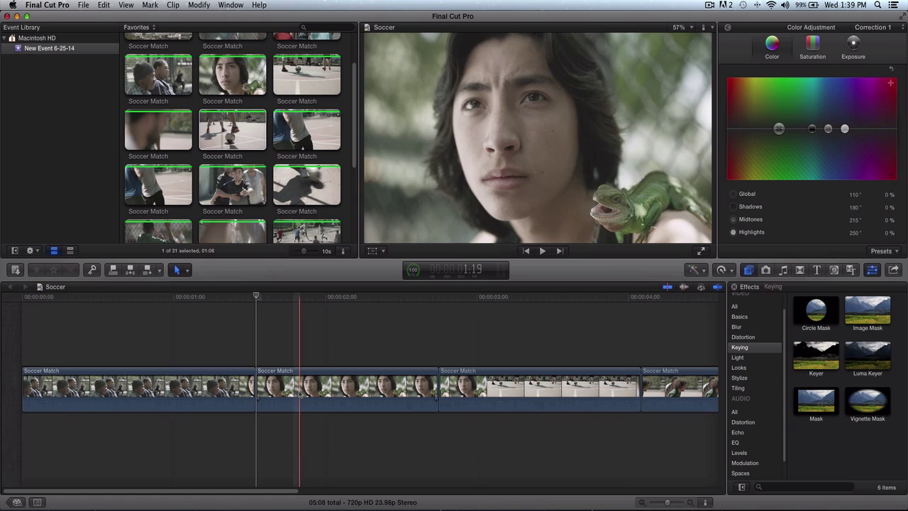
pyautogui.click(299, 396)
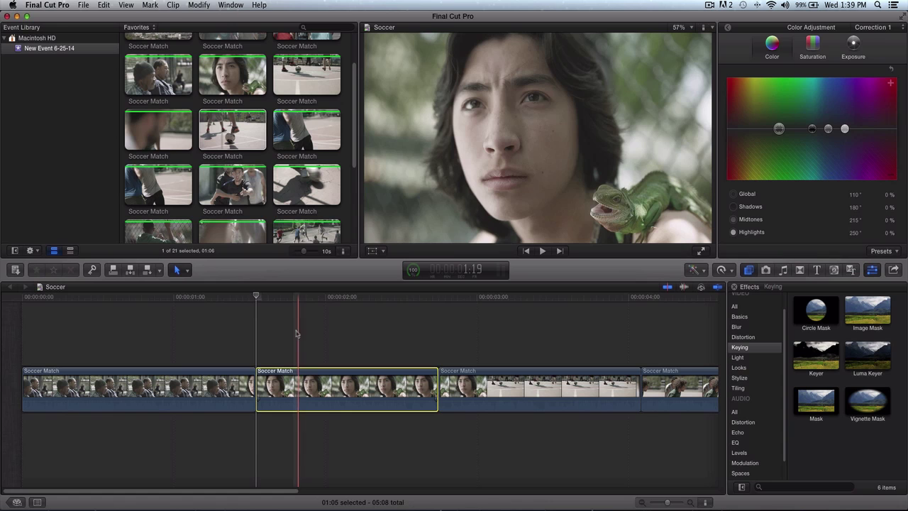
# Open Paste Attributes and move the dialog off the viewer.
pyautogui.click(104, 5)
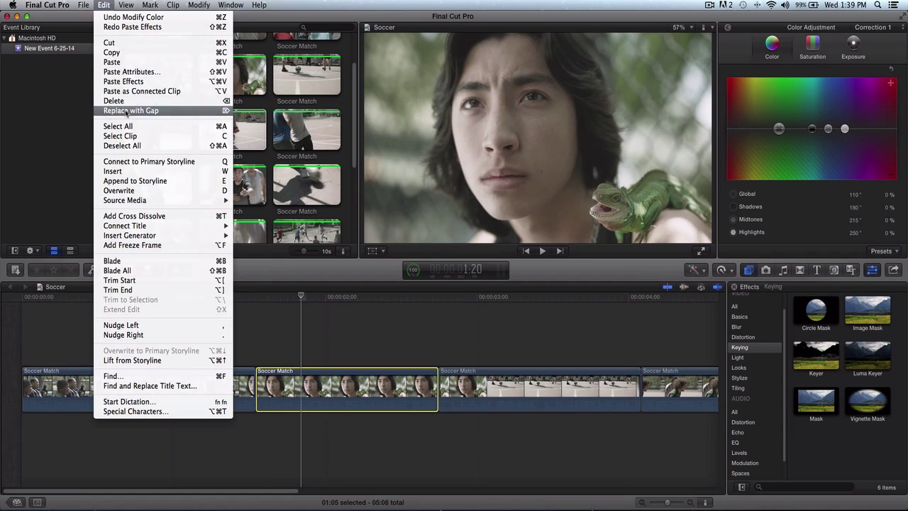
pyautogui.click(124, 73)
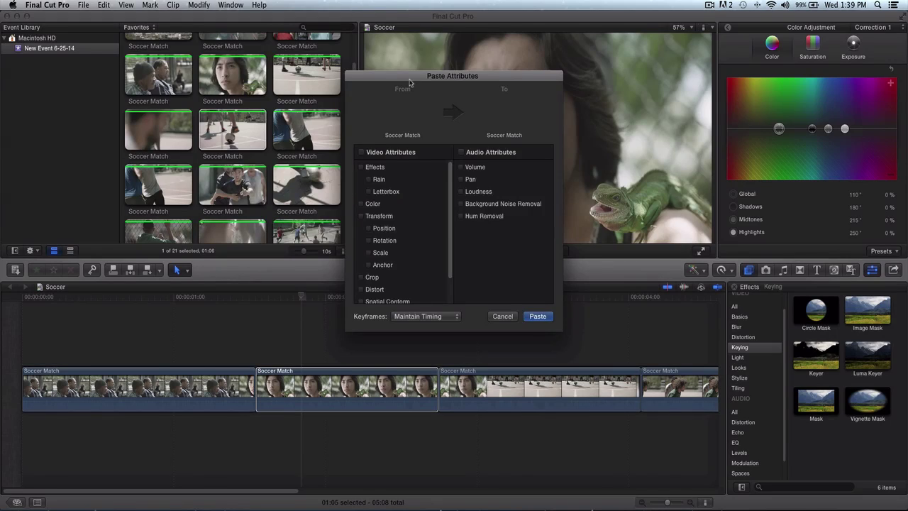
pyautogui.moveTo(408, 122)
pyautogui.mouseDown()
pyautogui.moveTo(346, 67)
pyautogui.moveTo(195, 44)
pyautogui.moveTo(209, 48)
pyautogui.mouseUp()
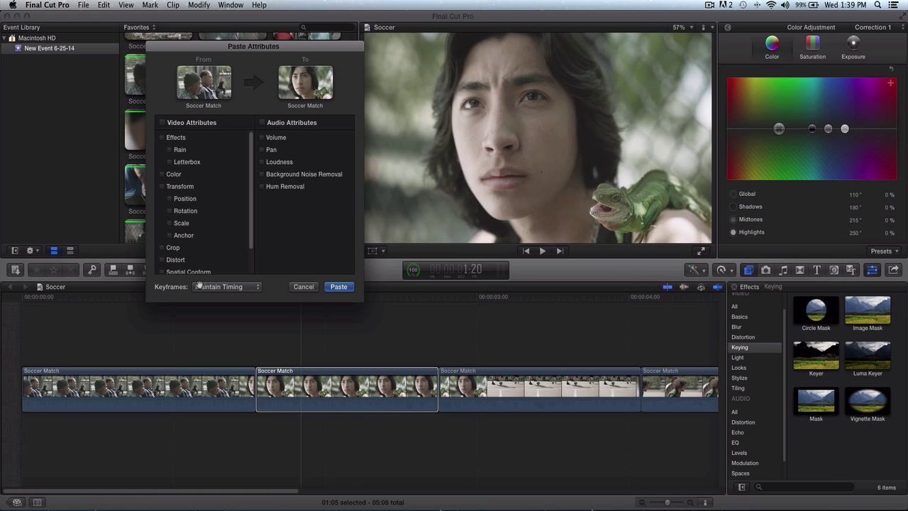
# Clear all video attributes except Color, excluding Rain and Letterbox effects.
pyautogui.click(170, 150)
pyautogui.click(162, 138)
pyautogui.click(162, 122)
pyautogui.scroll(-2, 165, 129)
pyautogui.scroll(2, 165, 130)
pyautogui.click(162, 123)
pyautogui.click(161, 123)
pyautogui.click(162, 175)
# Apply the colour paste, compare both clips, and reselect the iguana clip.
pyautogui.click(338, 287)
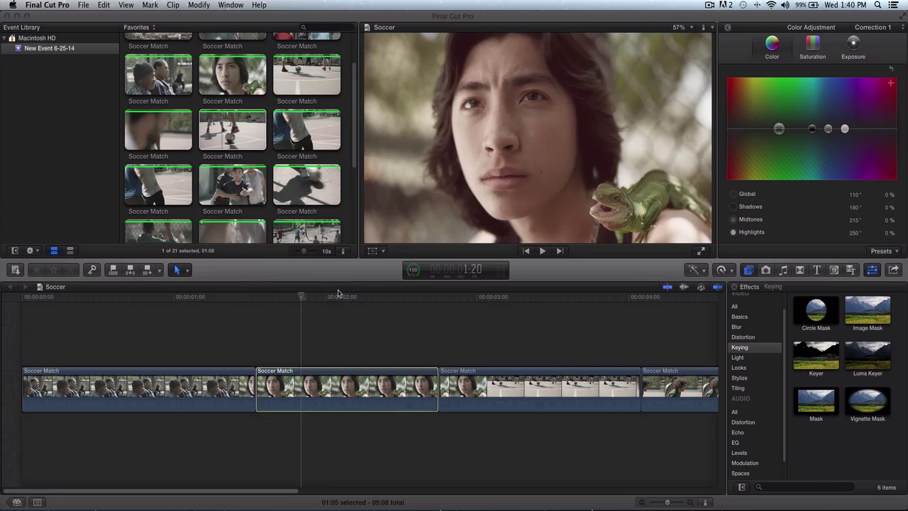
pyautogui.click(215, 383)
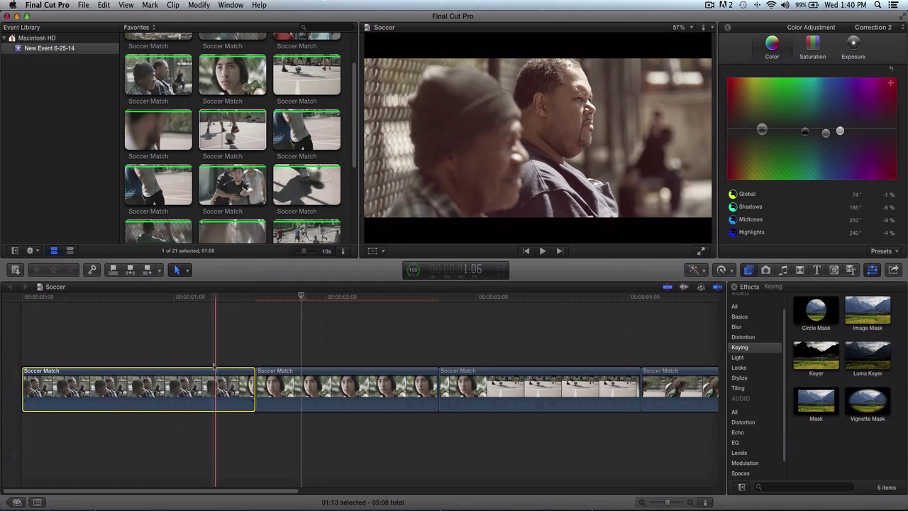
pyautogui.click(215, 304)
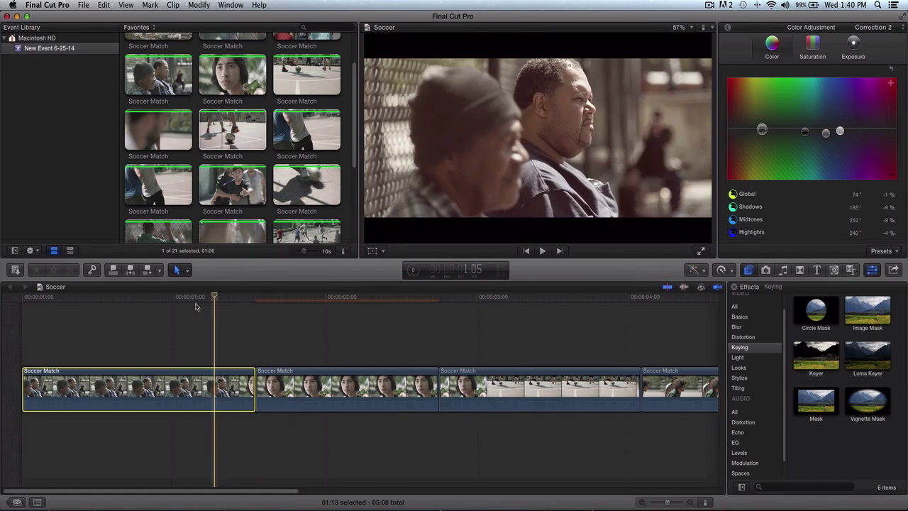
pyautogui.click(284, 386)
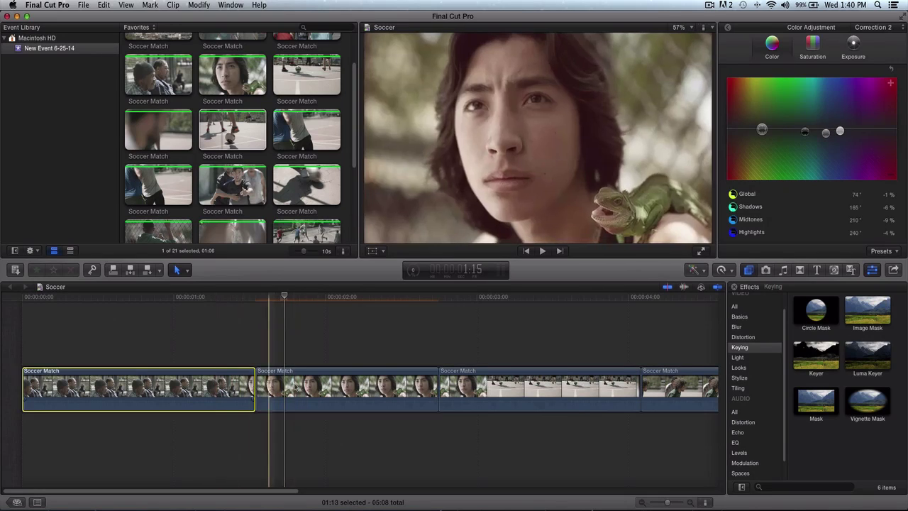
pyautogui.click(284, 390)
# Paste only the opening clip's Letterbox effect onto the iguana clip.
pyautogui.click(103, 5)
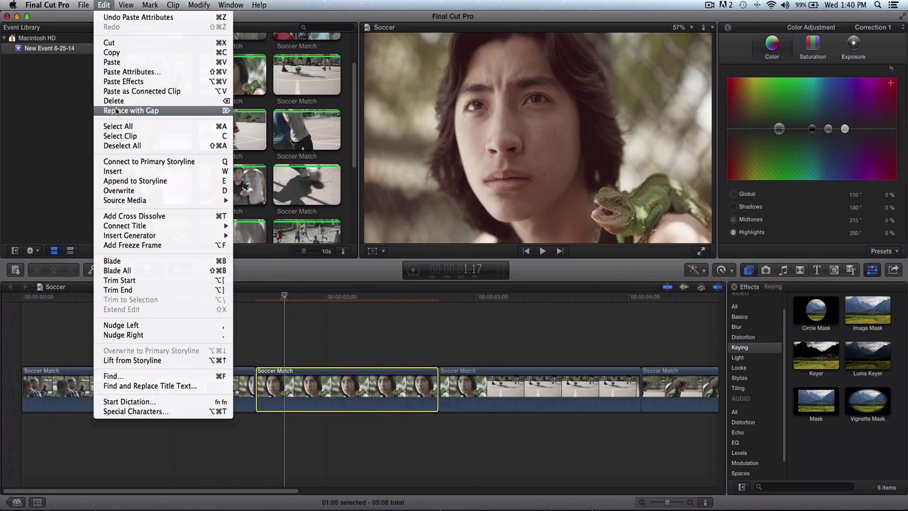
pyautogui.click(127, 71)
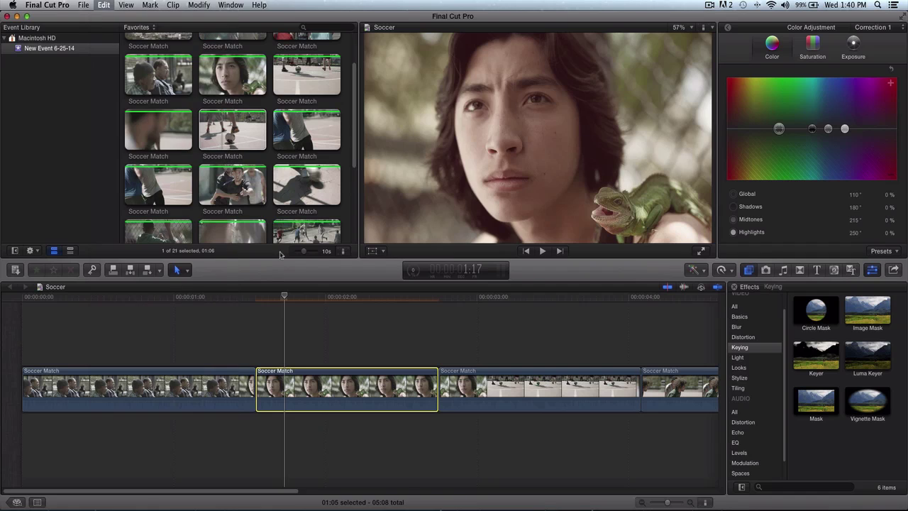
pyautogui.moveTo(393, 141); pyautogui.dragTo(222, 110)
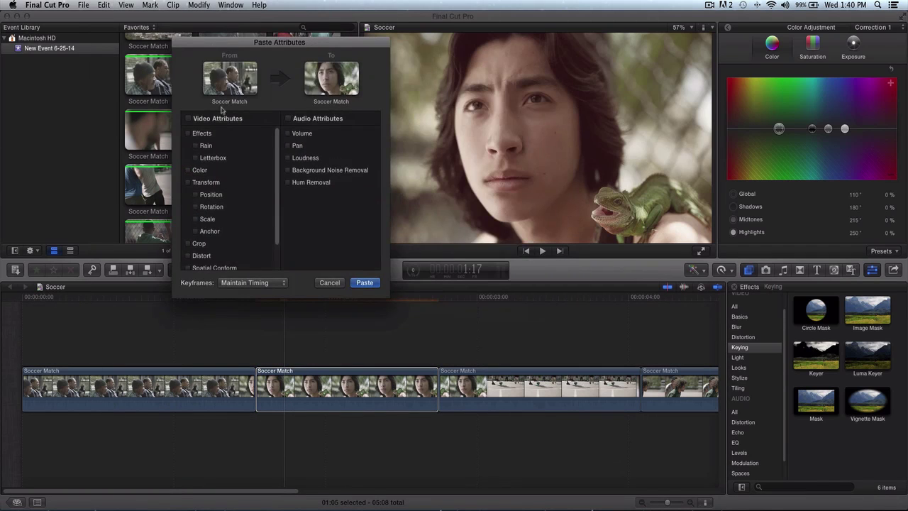
pyautogui.scroll(-1, 210, 203)
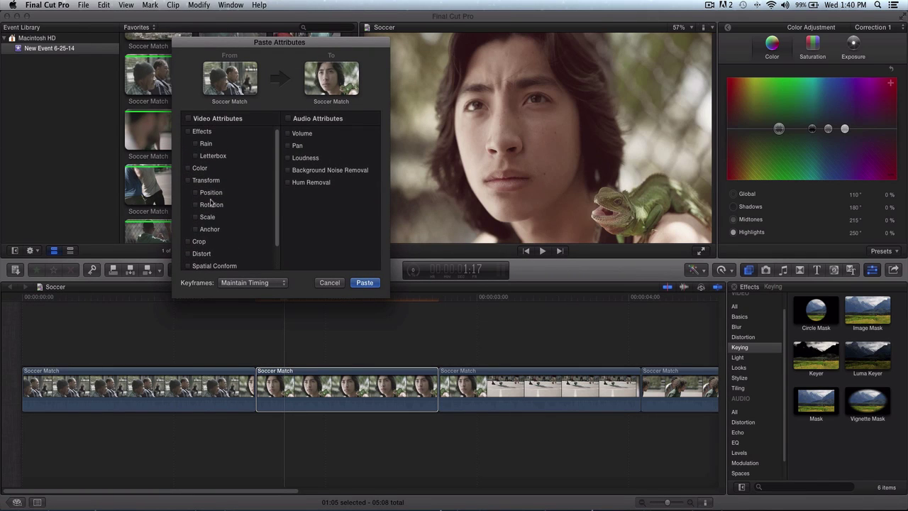
pyautogui.scroll(1, 210, 201)
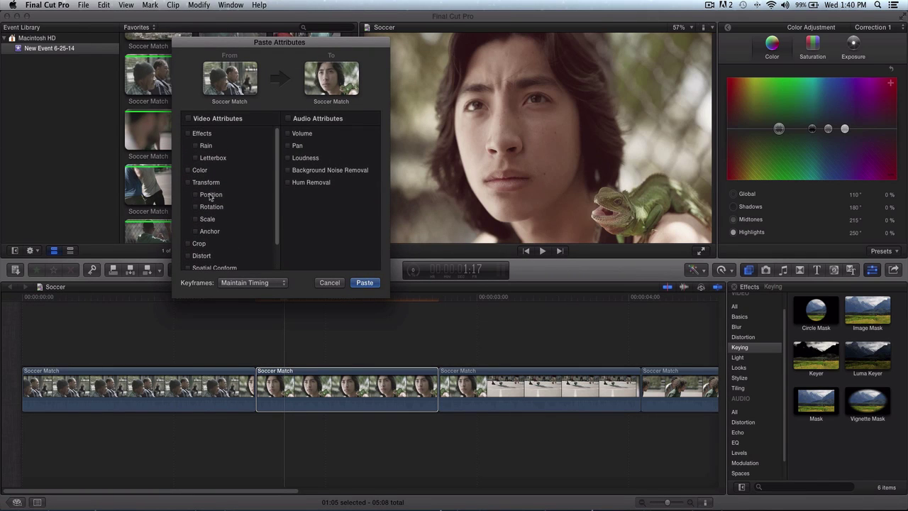
pyautogui.click(195, 158)
pyautogui.click(362, 283)
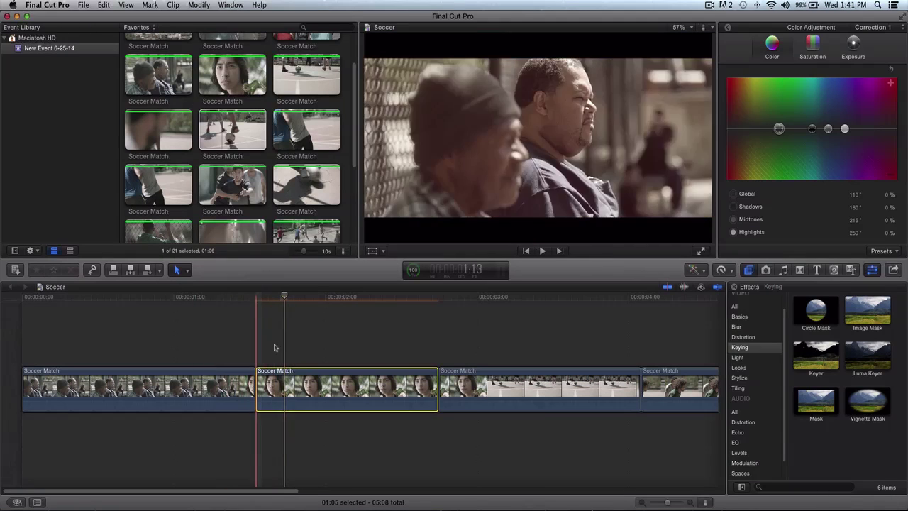
pyautogui.click(212, 333)
pyautogui.press('space')
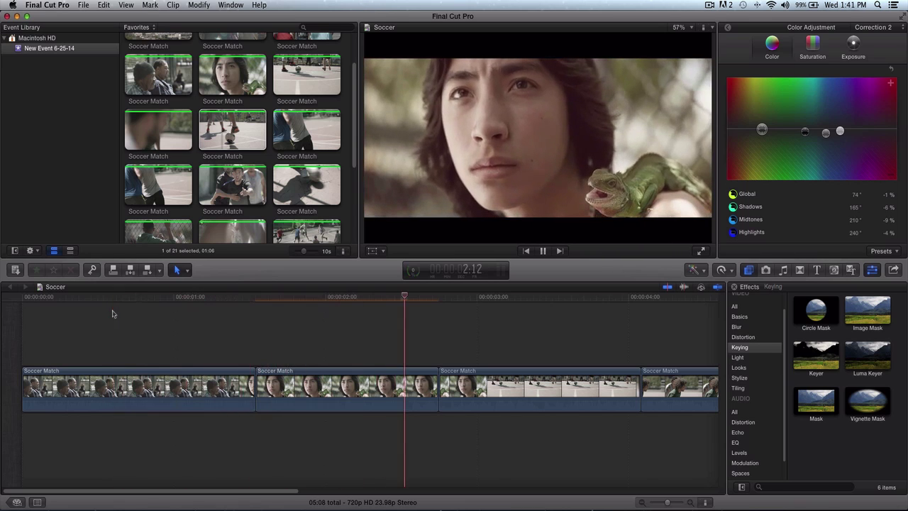
pyautogui.press('space')
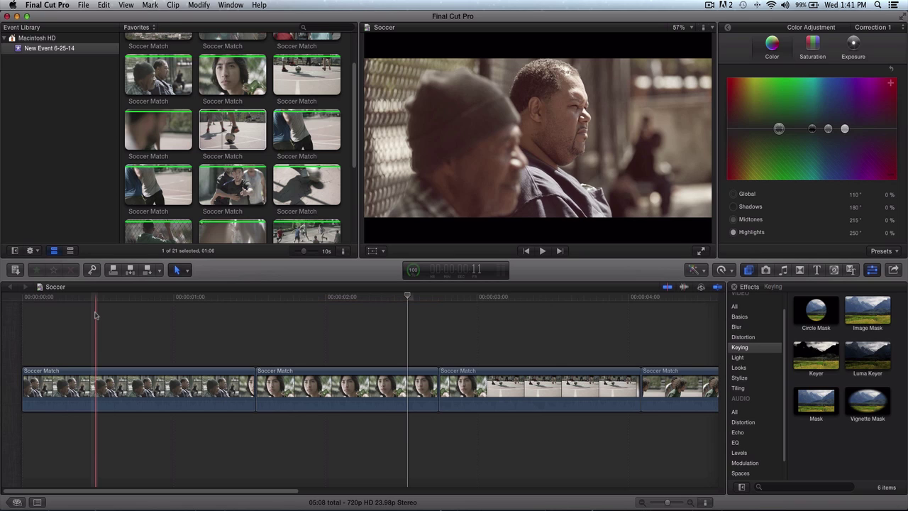
pyautogui.press('space')
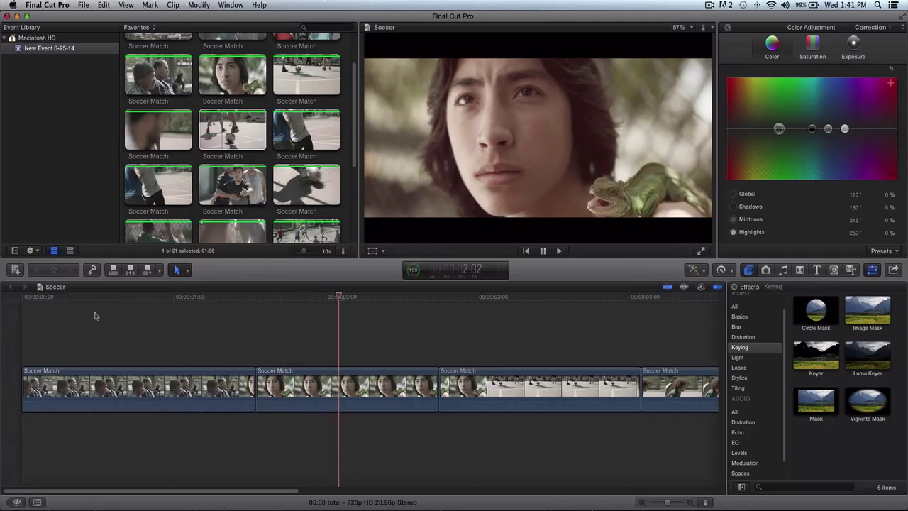
pyautogui.press('space')
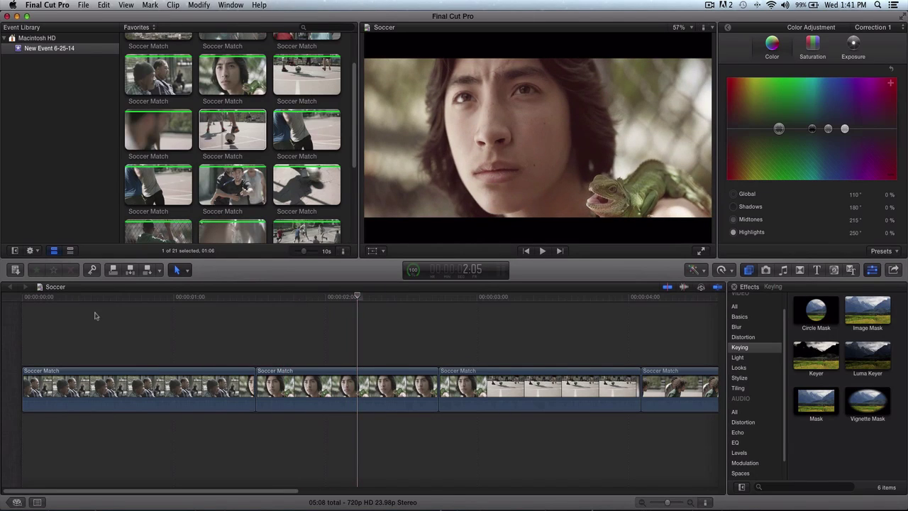